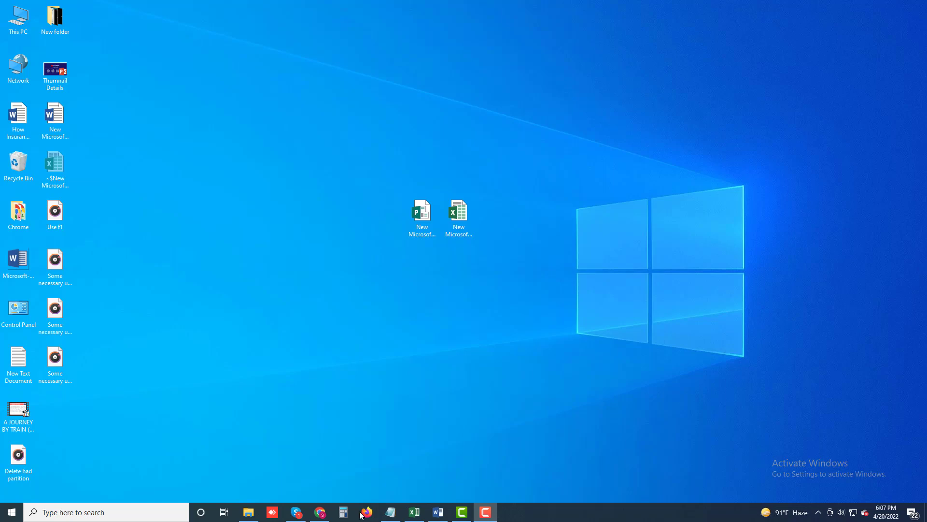
- Switch to Chrome and display the recent search suggestions from the new tab page's address bar
left_click(319, 512)
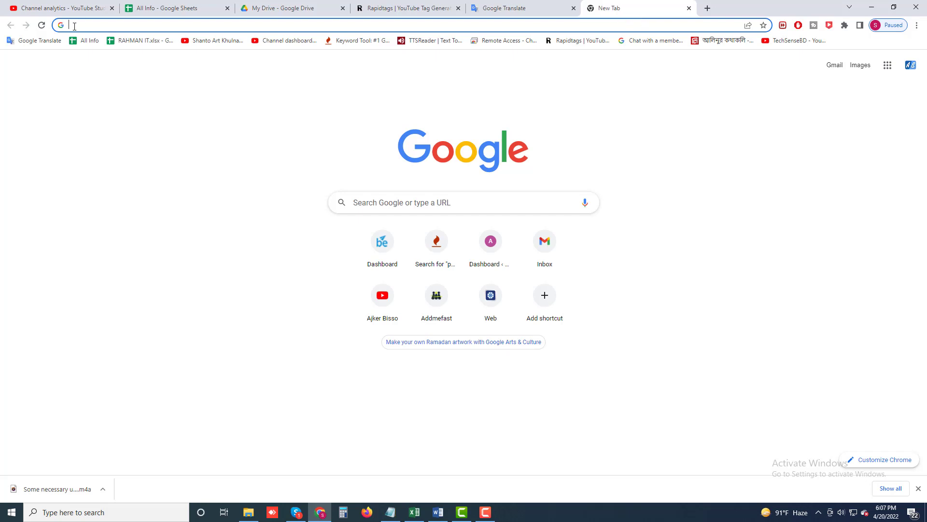
left_click(142, 120)
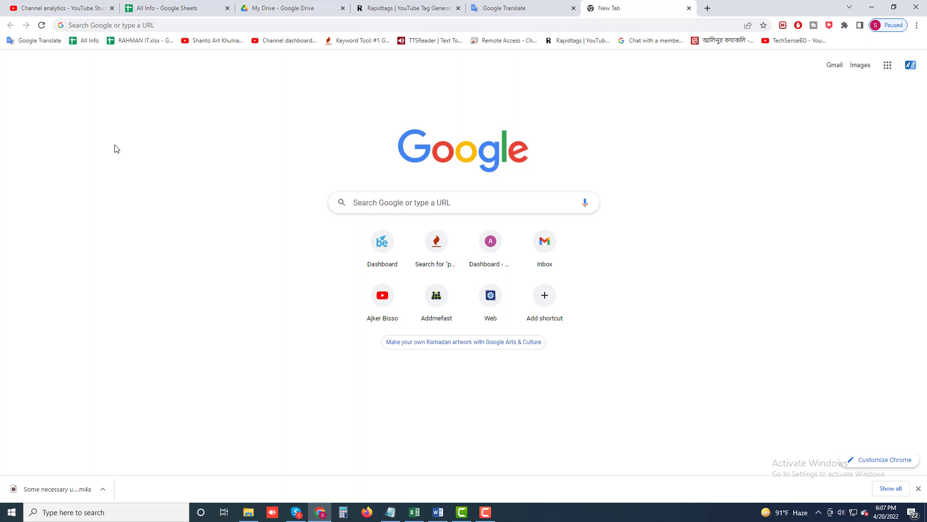
key("ctrl+l")
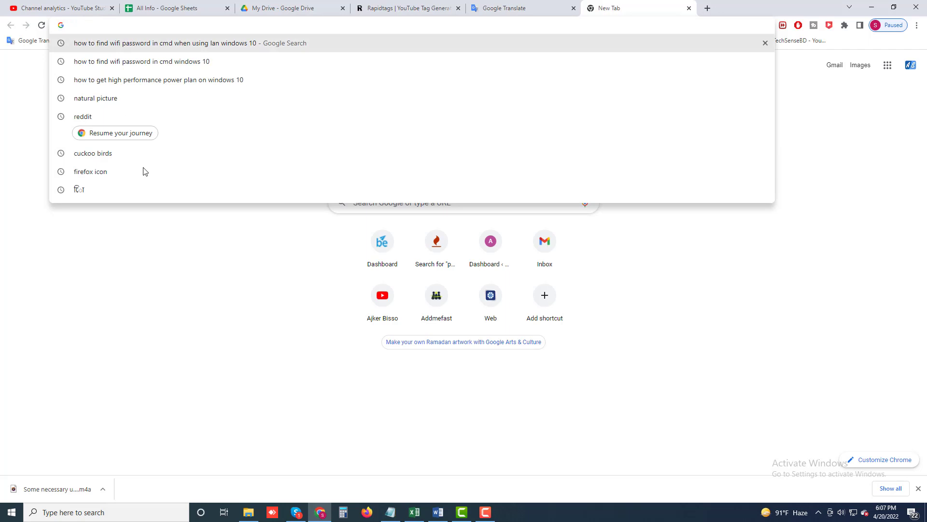
left_click(250, 307)
- Open another blank browser page, move the focus to its address bar, and minimize Chrome
left_click(708, 8)
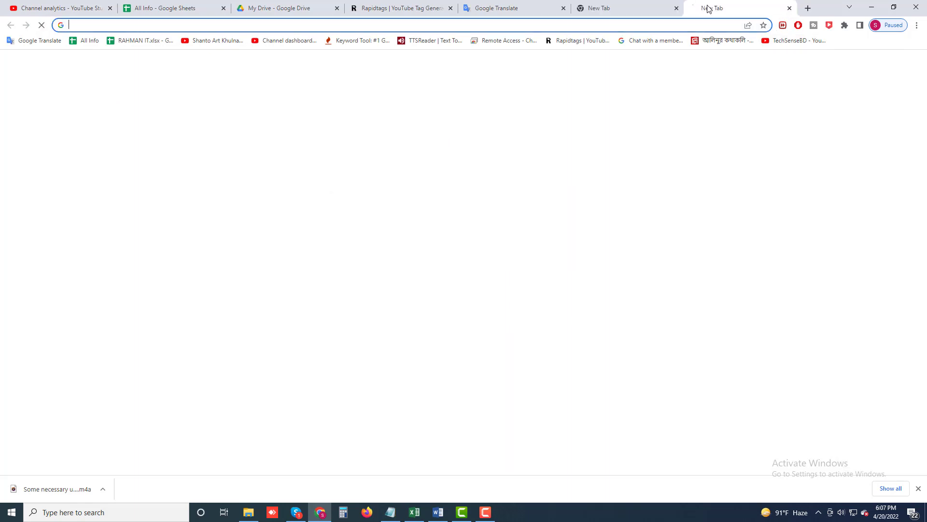
left_click(207, 175)
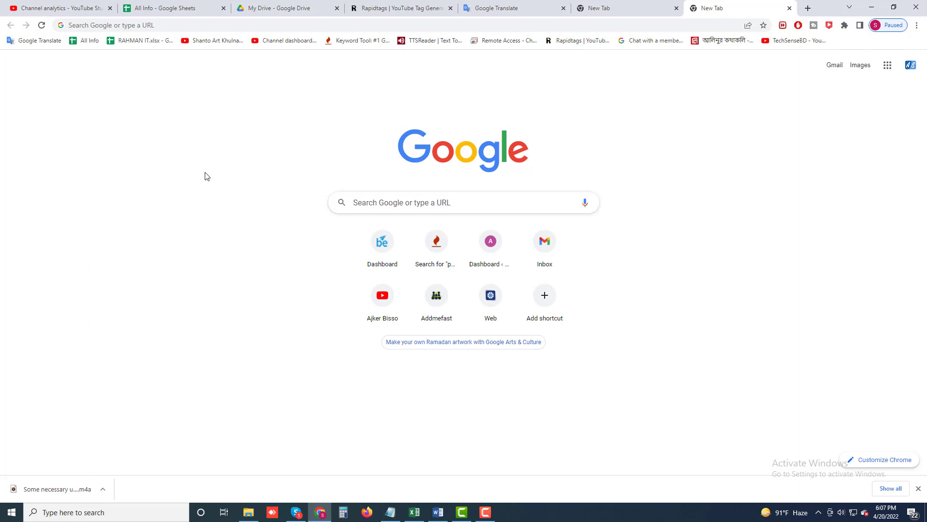
key("ctrl+l")
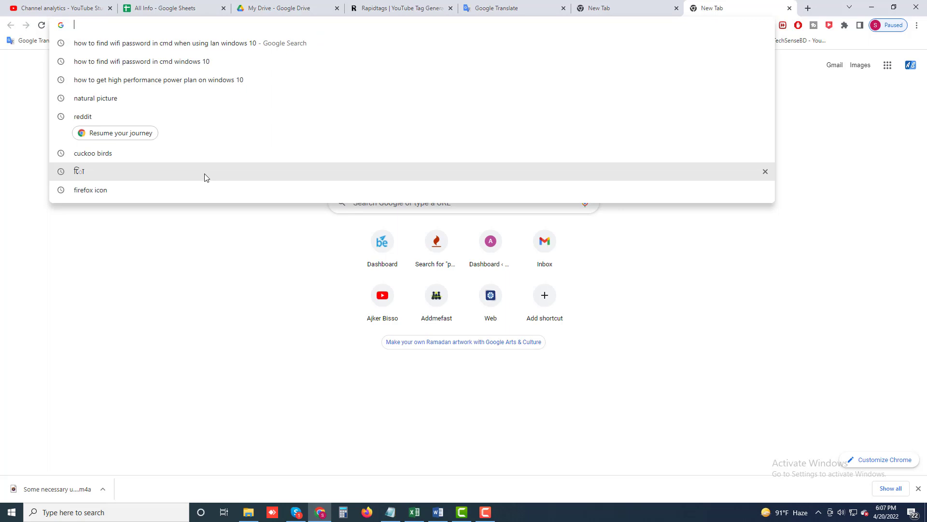
left_click(242, 246)
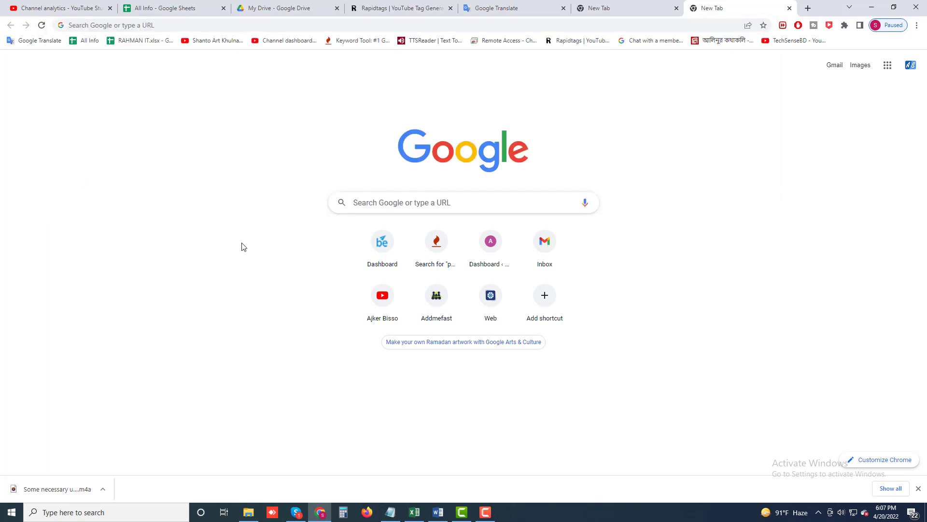
left_click(872, 8)
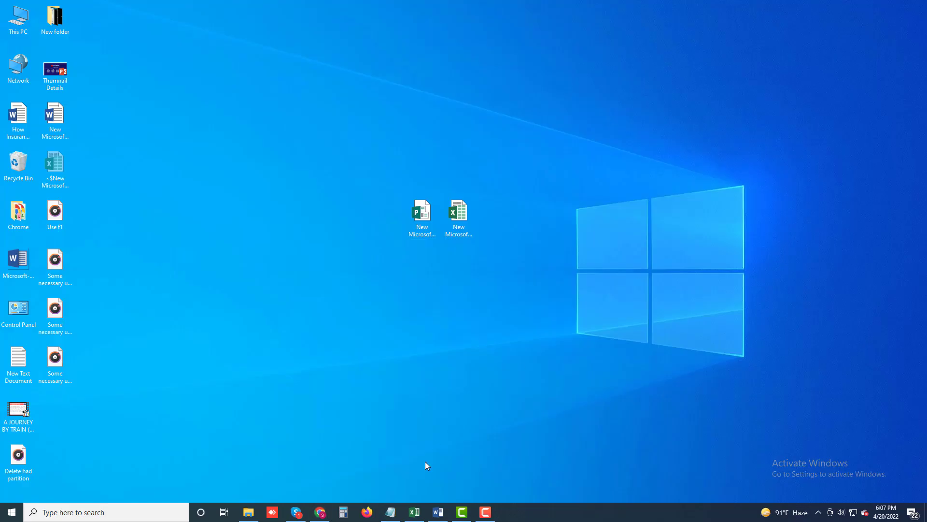
- Switch to the Excel worksheet and display the ribbon's shortcut key tips over the Home and Insert commands
left_click(418, 515)
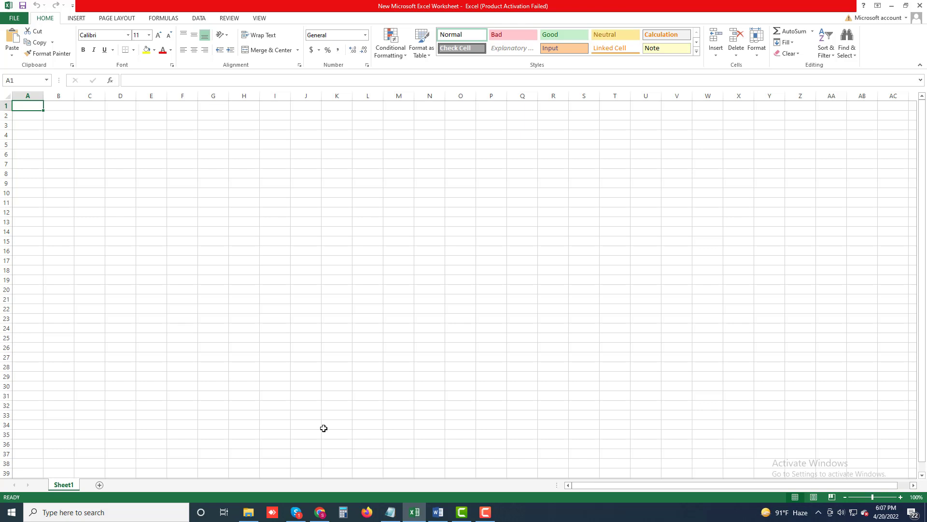
key("alt")
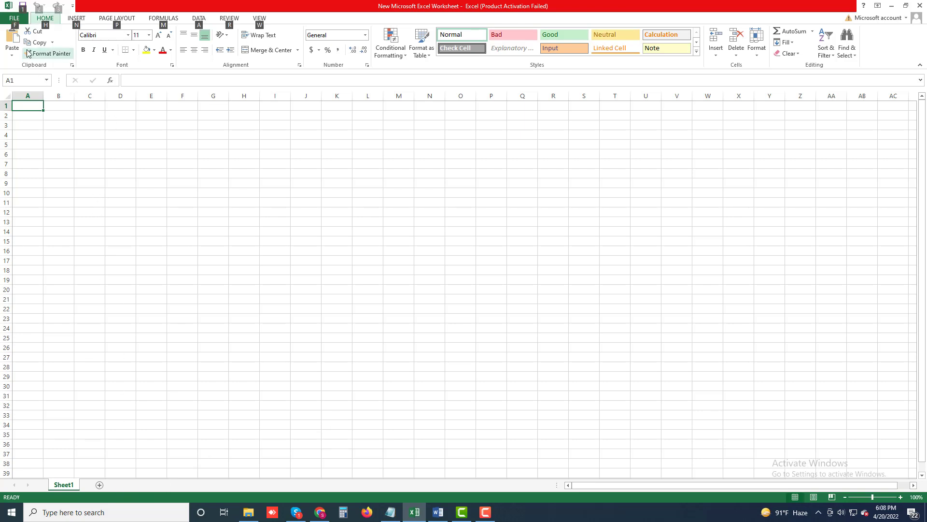
left_click(76, 19)
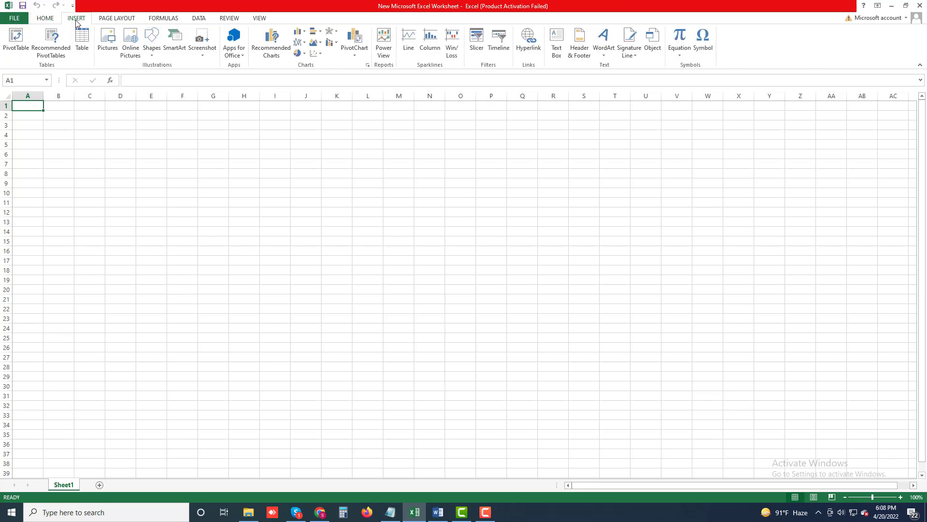
key("alt")
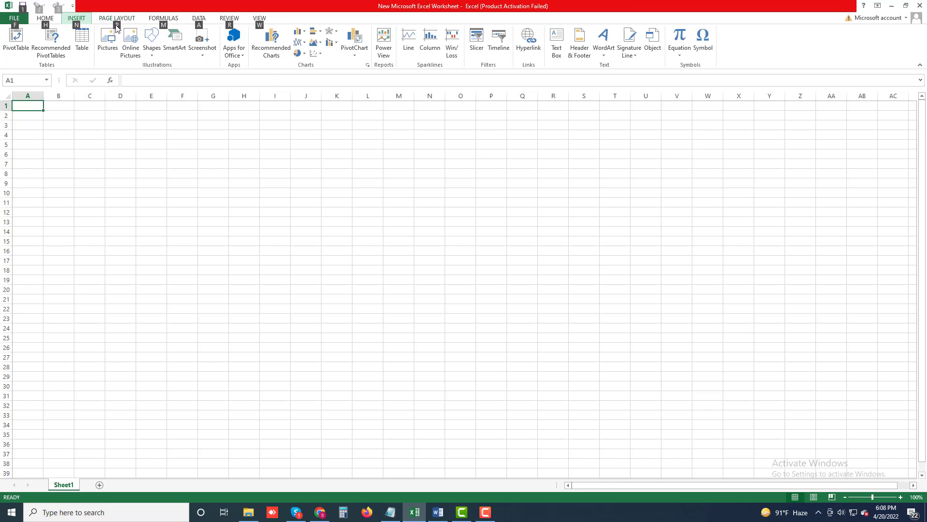
key("Escape")
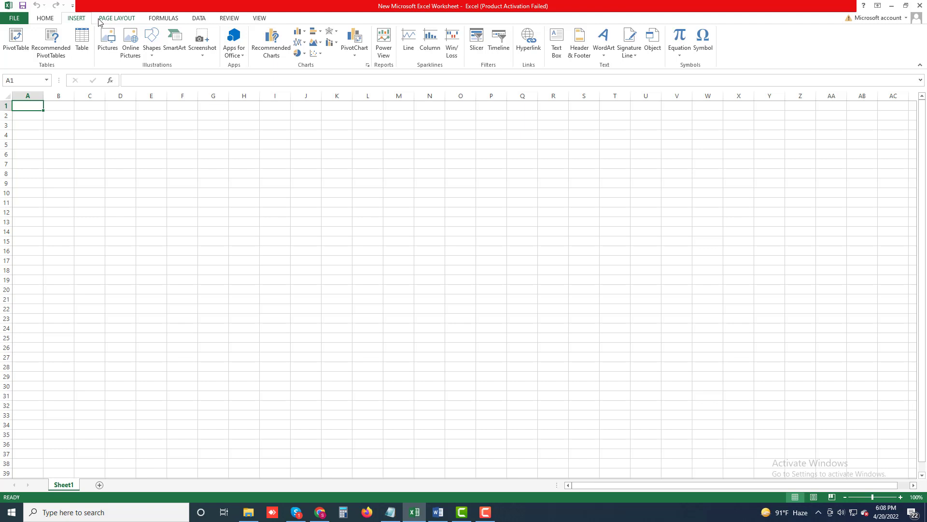
- Show the Page Layout commands, and open and dismiss the Go To dialog
left_click(102, 19)
key("ctrl+g")
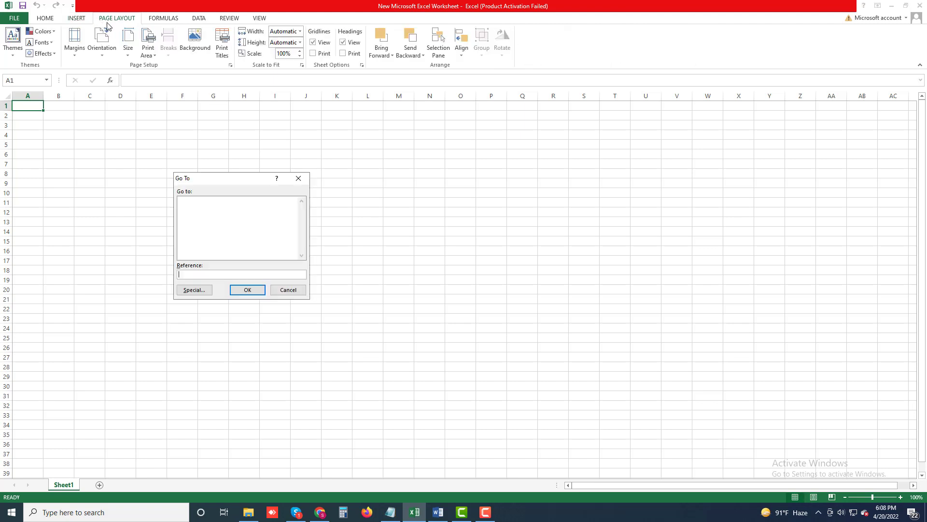
left_click(299, 178)
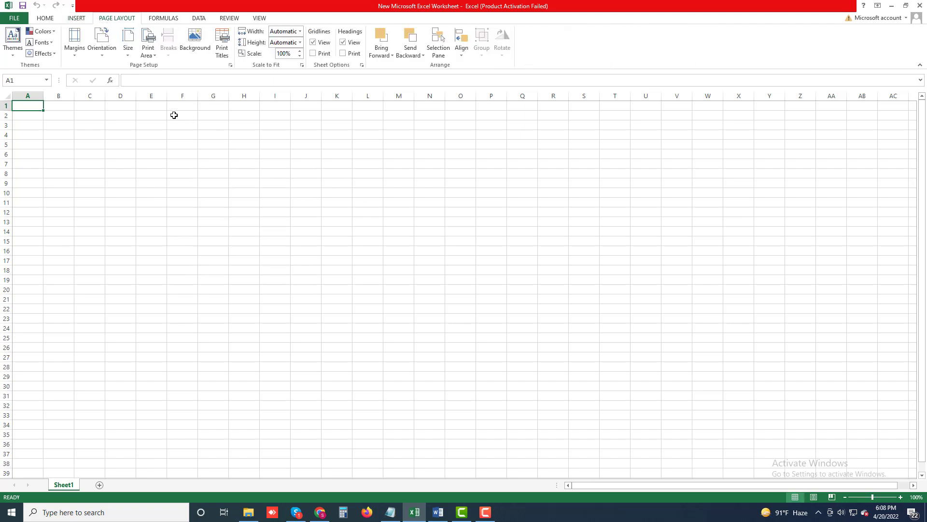
- Display the shortcut key tips for the Page Layout commands and narrow them to those beginning with P
key("alt")
key("p")
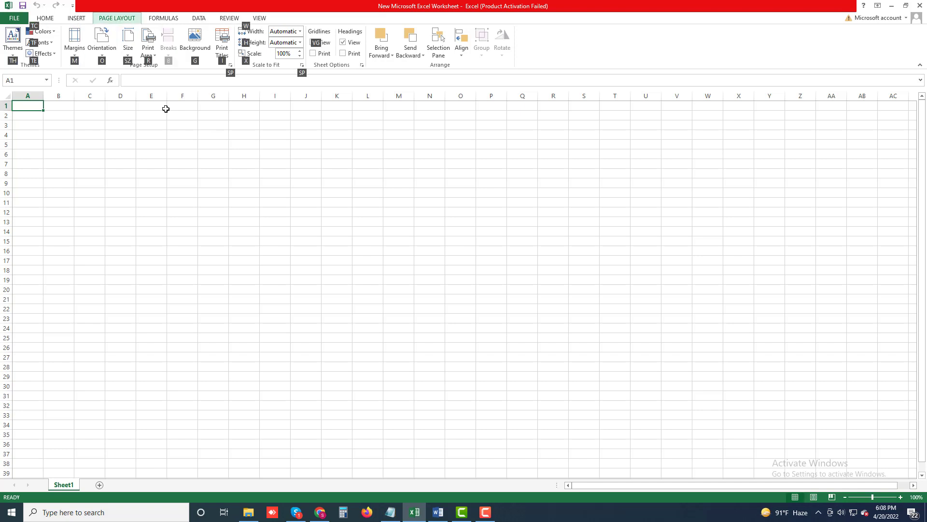
key("p")
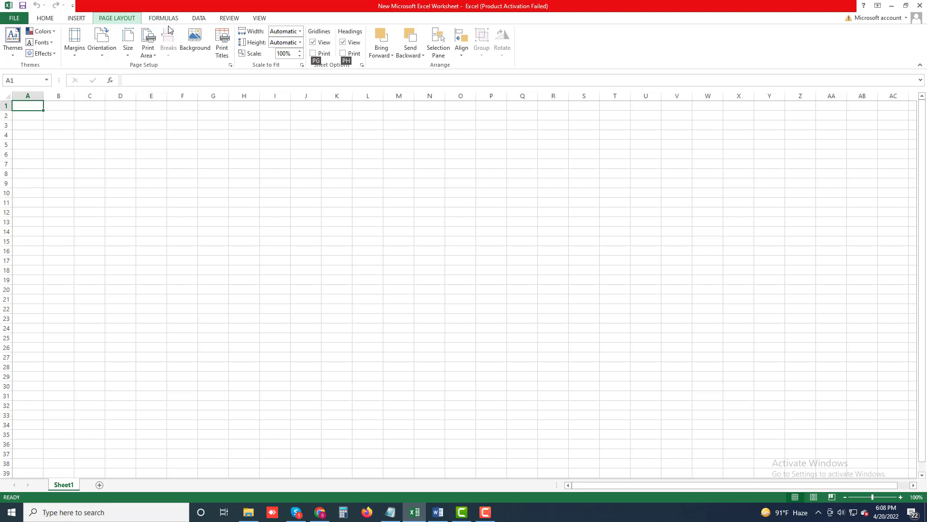
- Enter the text "ffff" in cell A1
key("alt")
type("f")
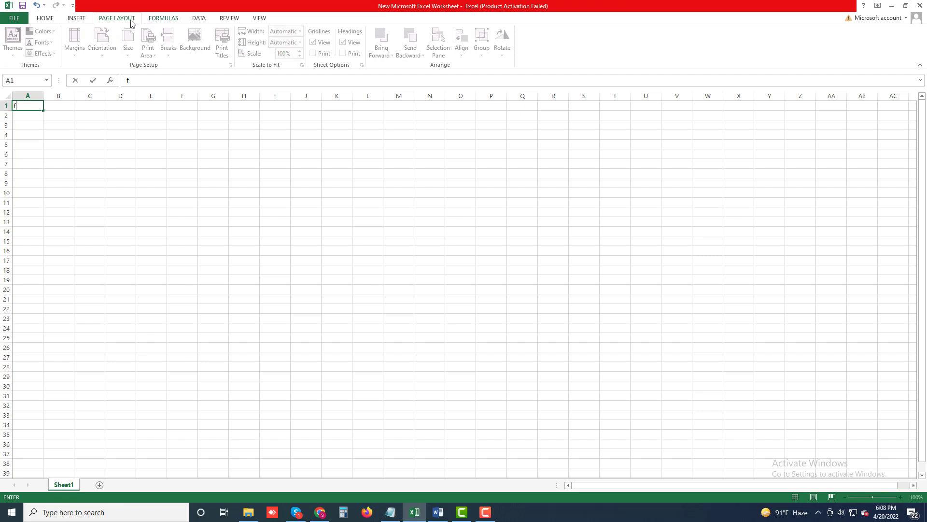
type("ff")
left_click(151, 20)
type("ff")
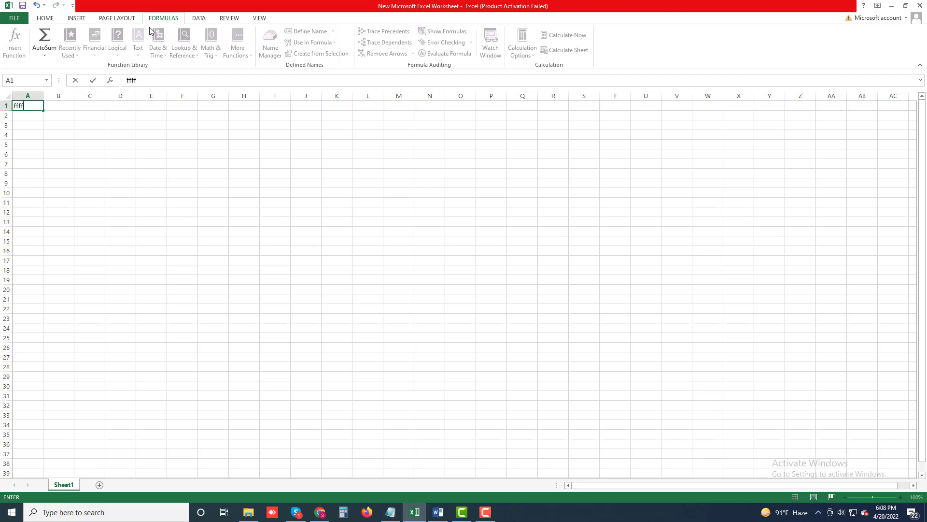
left_click(132, 21)
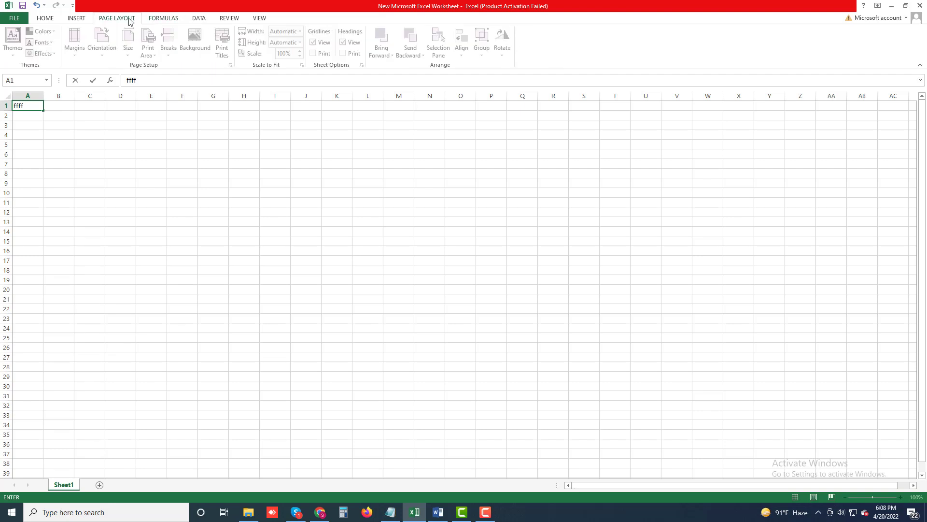
key("ctrl+Return")
- View the workbook's Info page and return to the worksheet
left_click(77, 125)
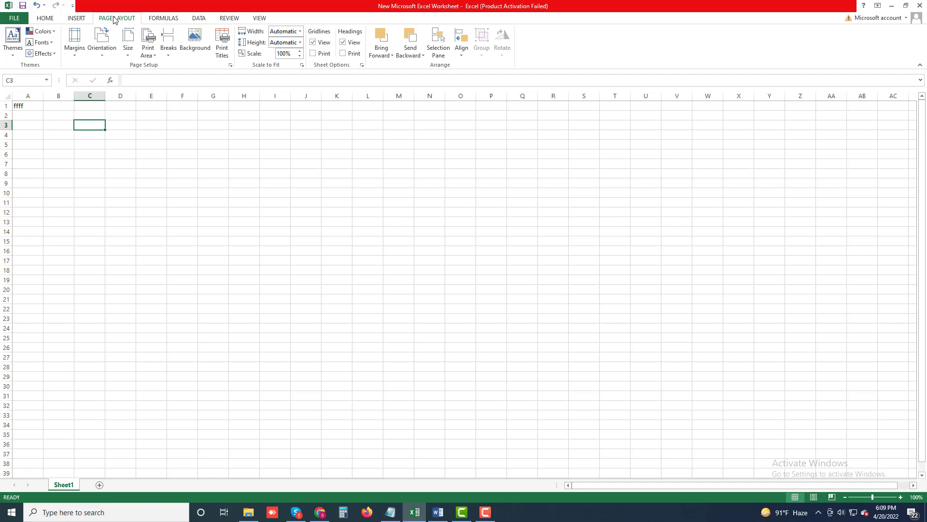
key("alt+f")
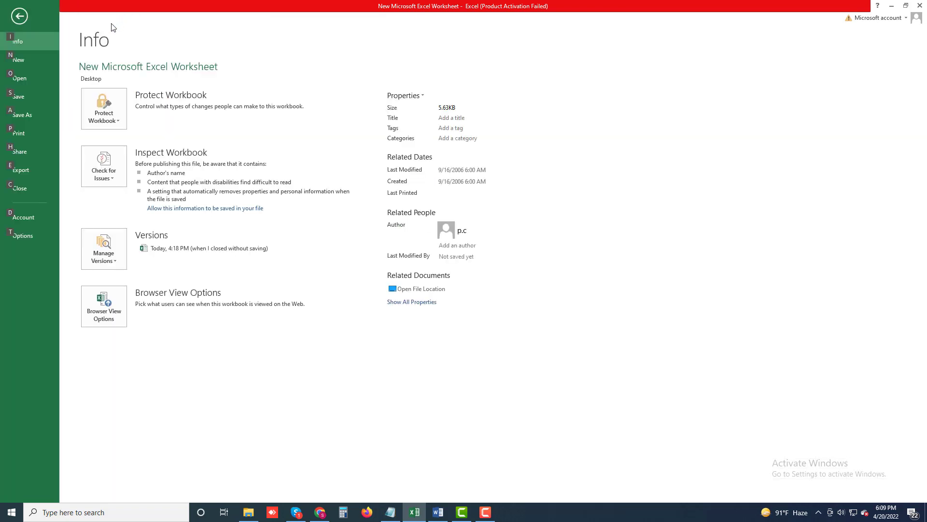
left_click(21, 19)
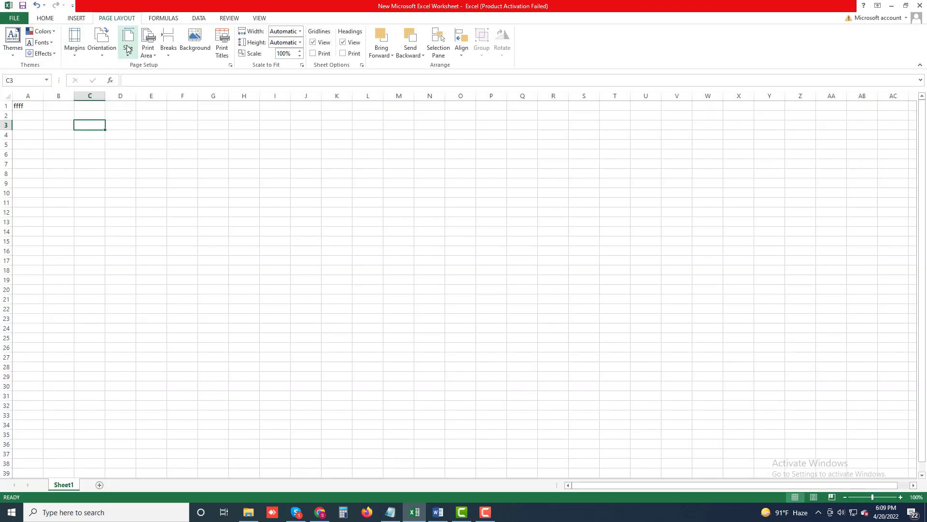
key("alt")
key("Escape")
- Enter "d" in cell G5 and show the Data commands
left_click(207, 146)
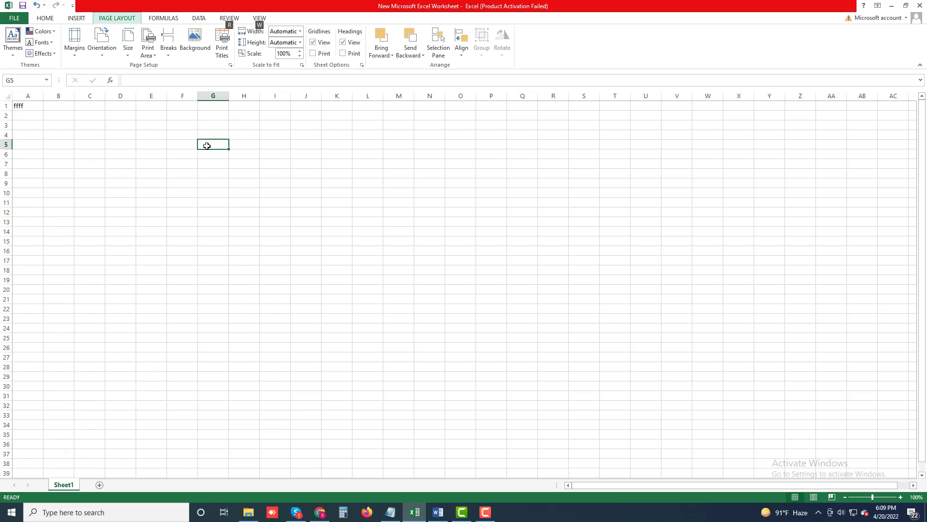
type("d")
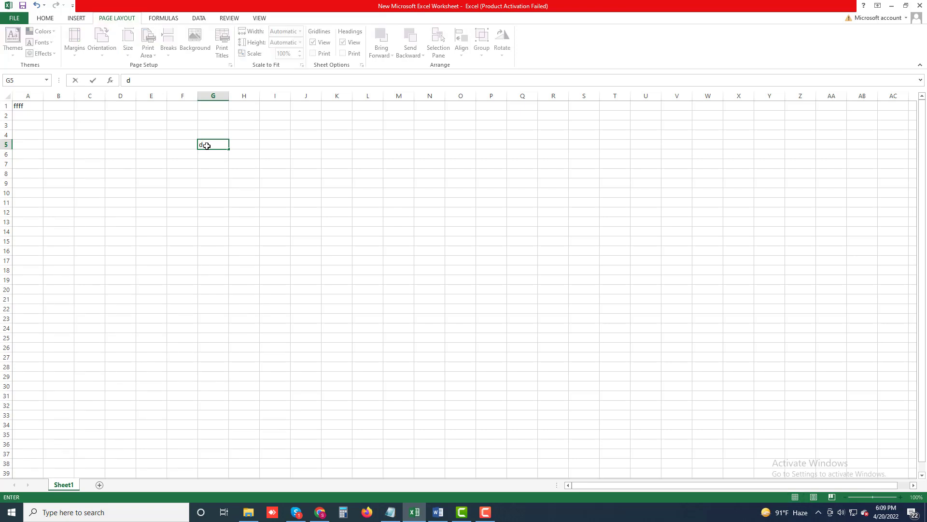
left_click(160, 127)
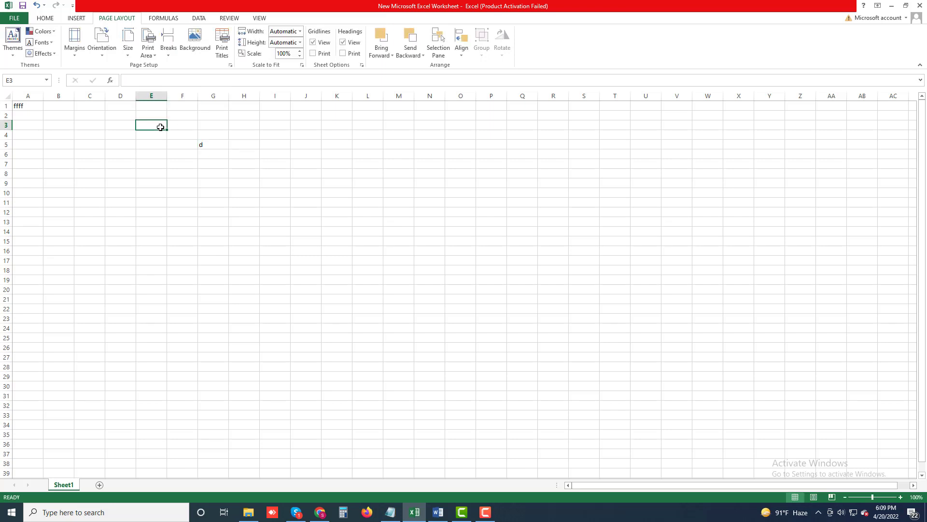
left_click(200, 18)
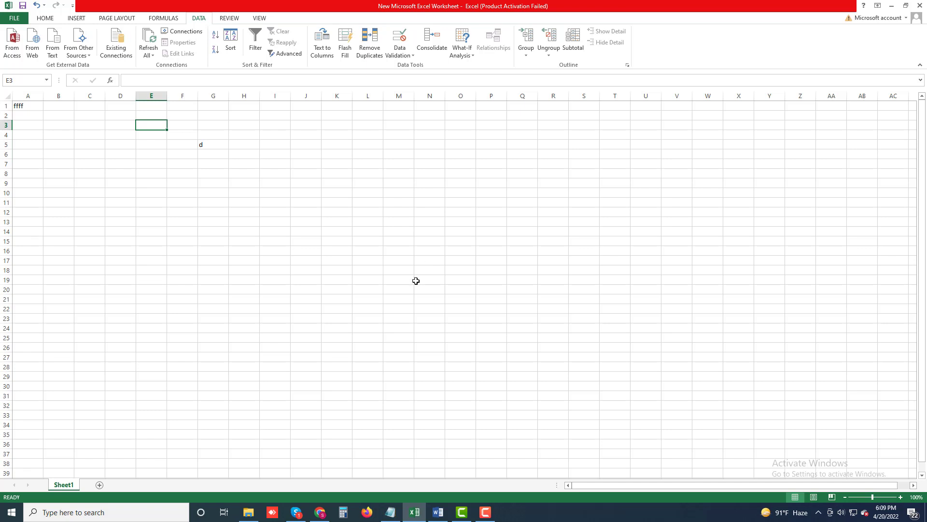
- Switch to Word, preview the Welcome to Word 2013 template, and create a new document from the Single spaced (blank) template
left_click(438, 512)
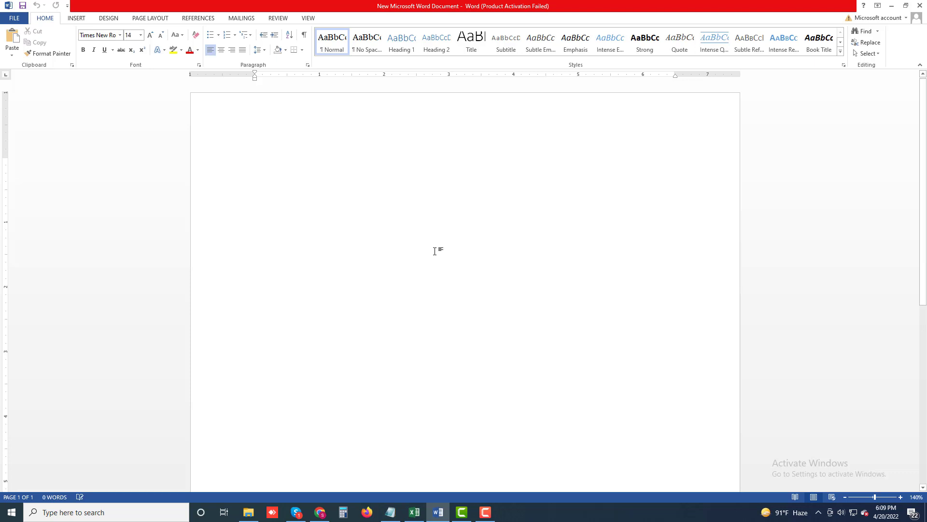
left_click(14, 19)
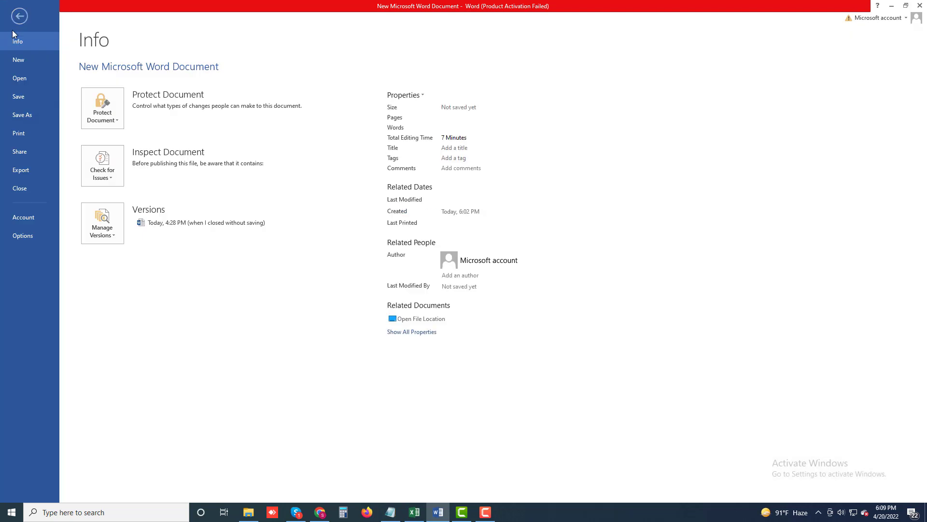
left_click(24, 68)
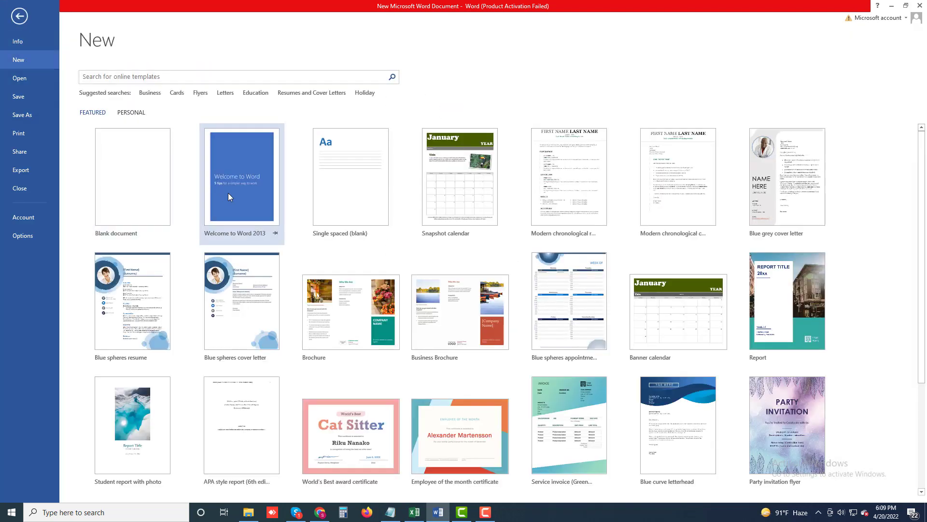
left_click(228, 193)
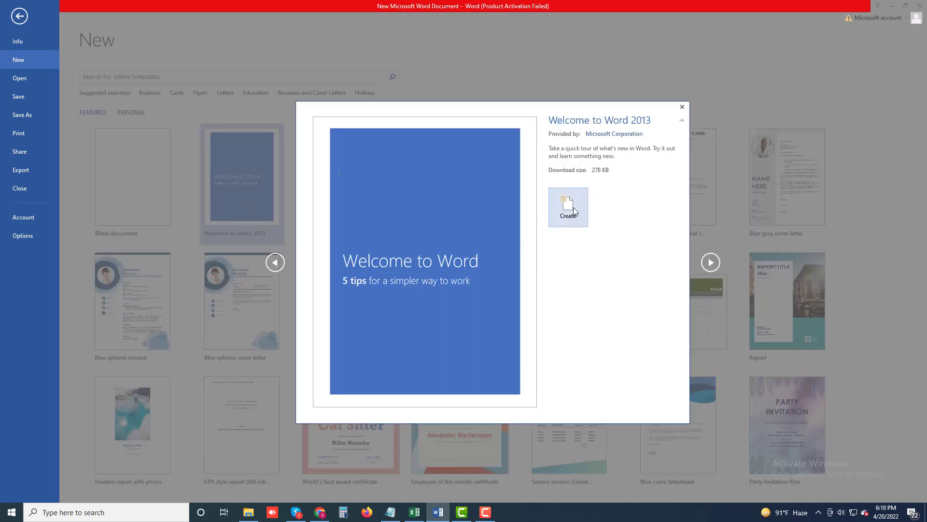
left_click(683, 107)
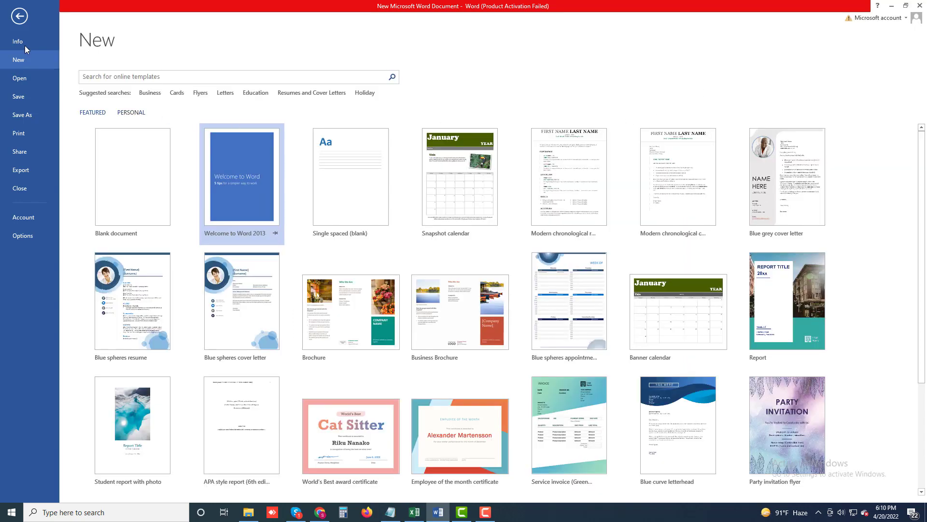
left_click(339, 205)
left_click(579, 265)
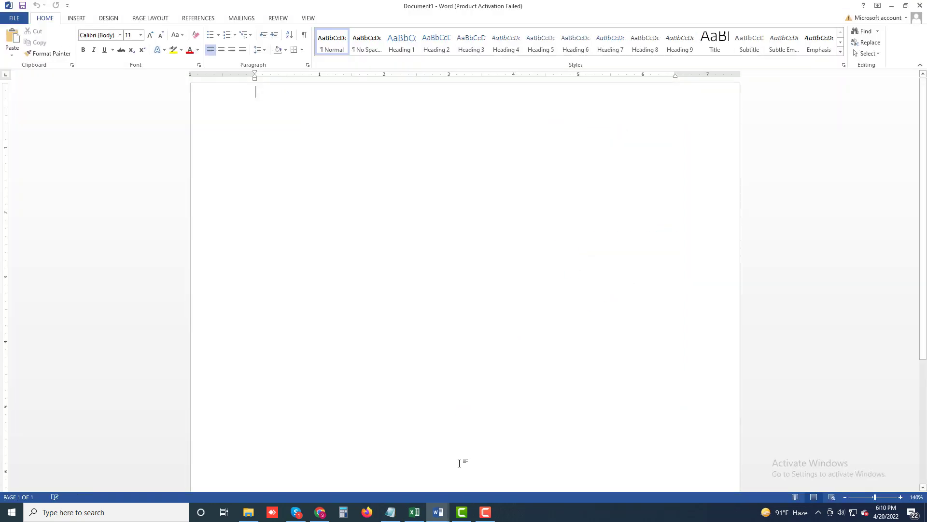
- Switch from Document1 to New Microsoft Word Document and back to Document1
mouse_move(438, 511)
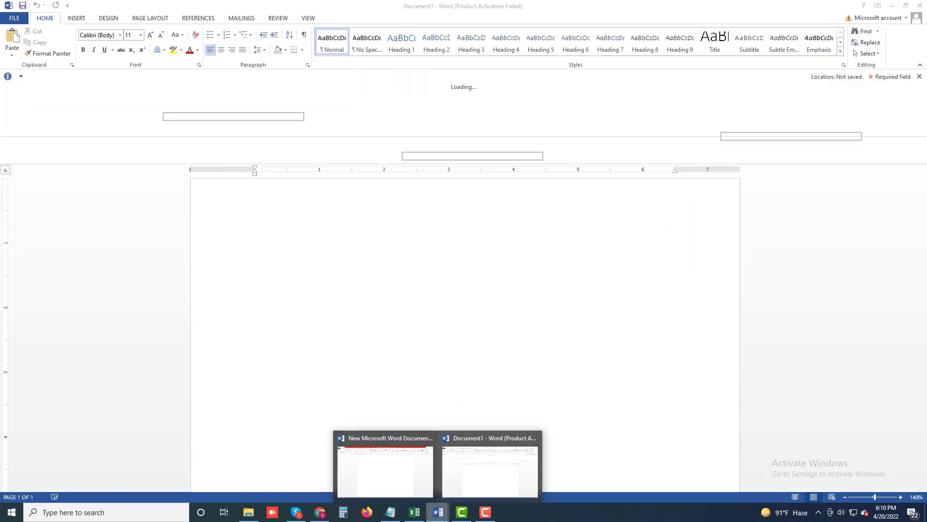
left_click(493, 484)
mouse_move(438, 511)
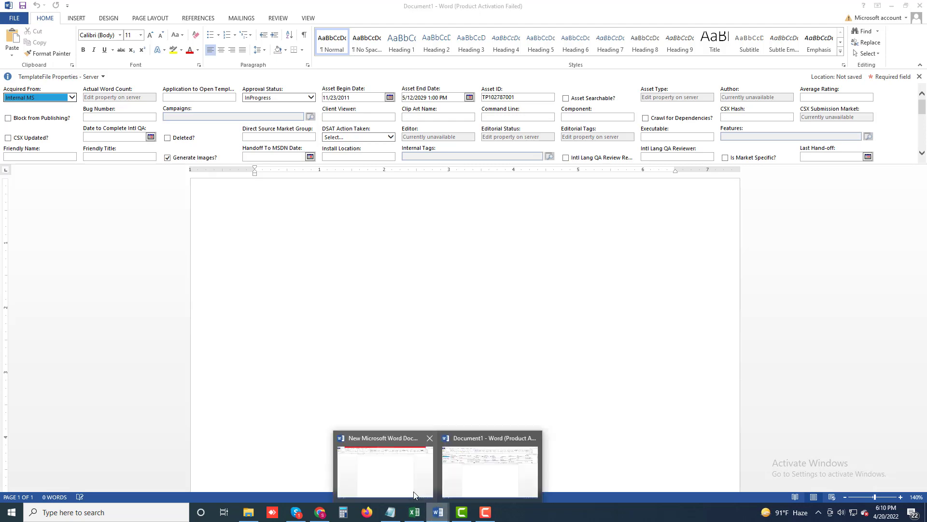
left_click(387, 473)
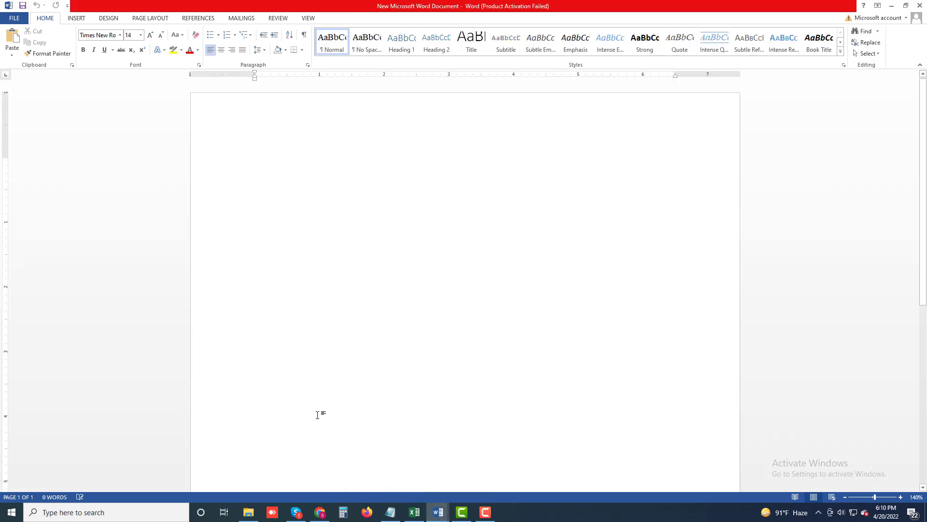
key("ctrl+n")
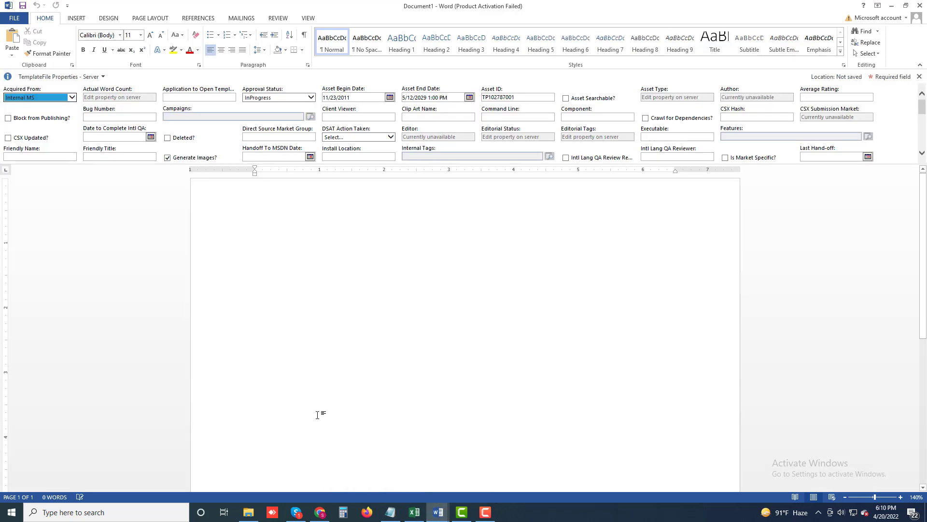